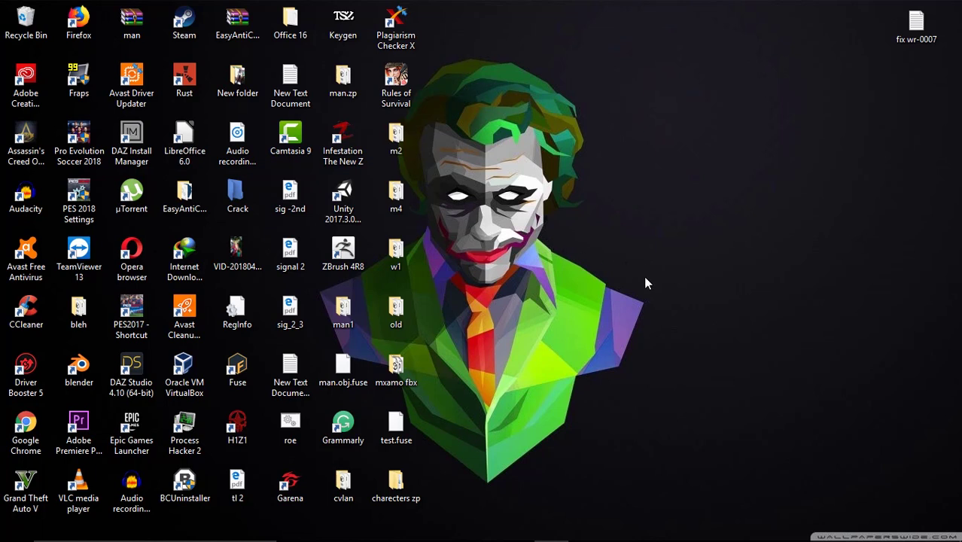
# Step: Go from the tray network icon's Network & Internet settings to the Network Connections adapter list
pyautogui.moveTo(752, 538)
pyautogui.rightClick(827, 530)
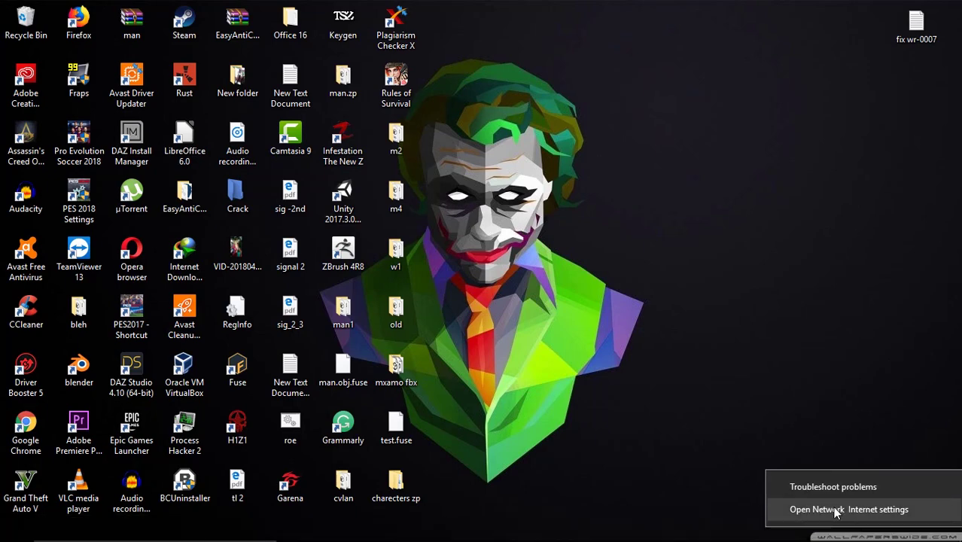
pyautogui.click(835, 511)
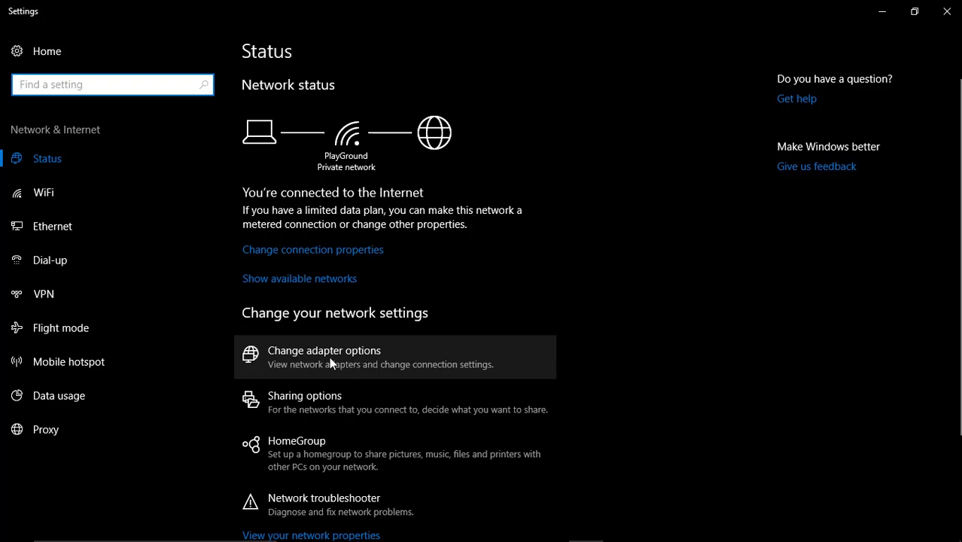
pyautogui.click(282, 358)
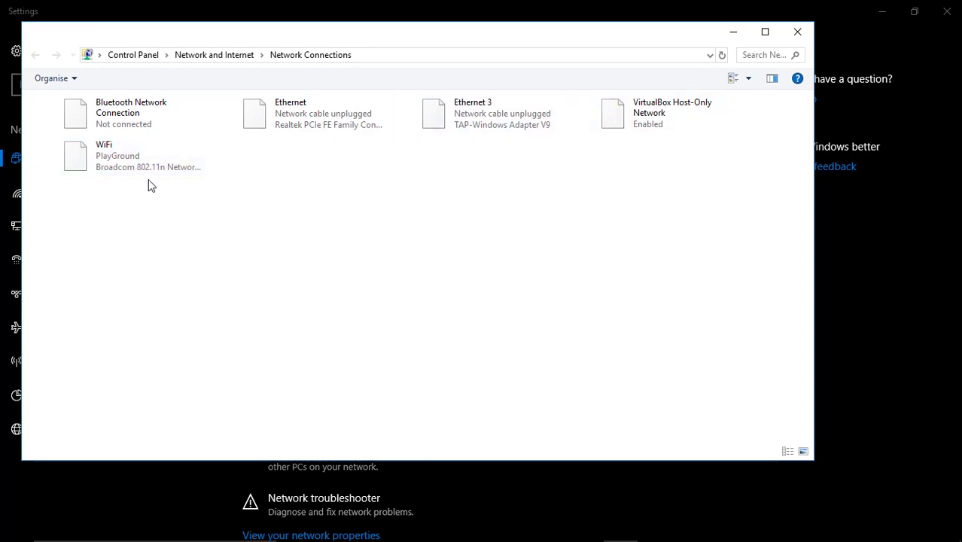
# Step: Disable the WiFi adapter, then enable it again
pyautogui.click(62, 168)
pyautogui.rightClick(113, 160)
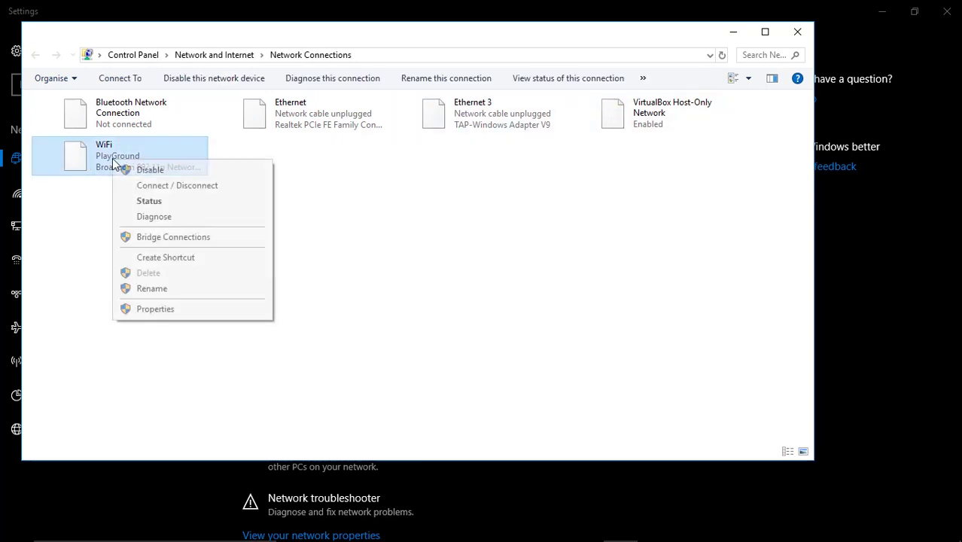
pyautogui.click(149, 170)
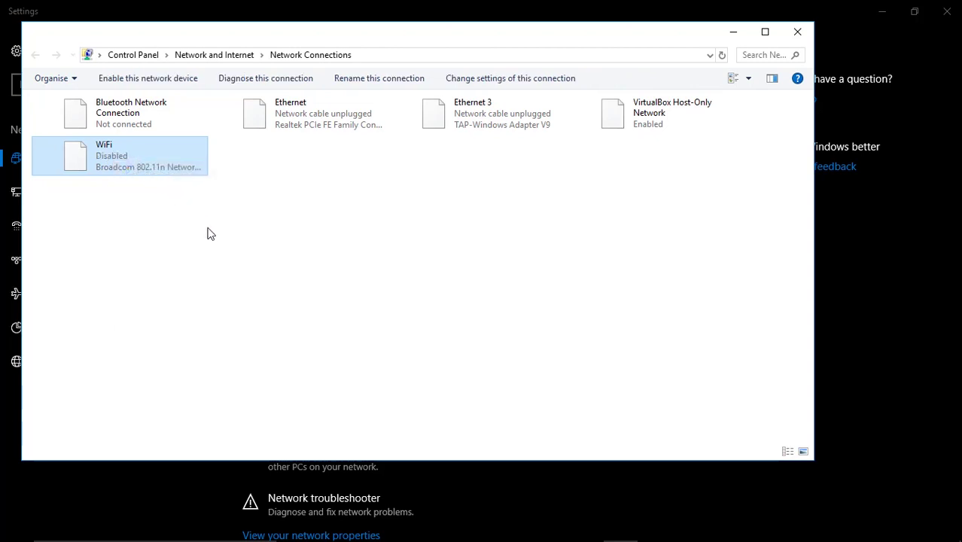
pyautogui.rightClick(158, 166)
pyautogui.click(170, 176)
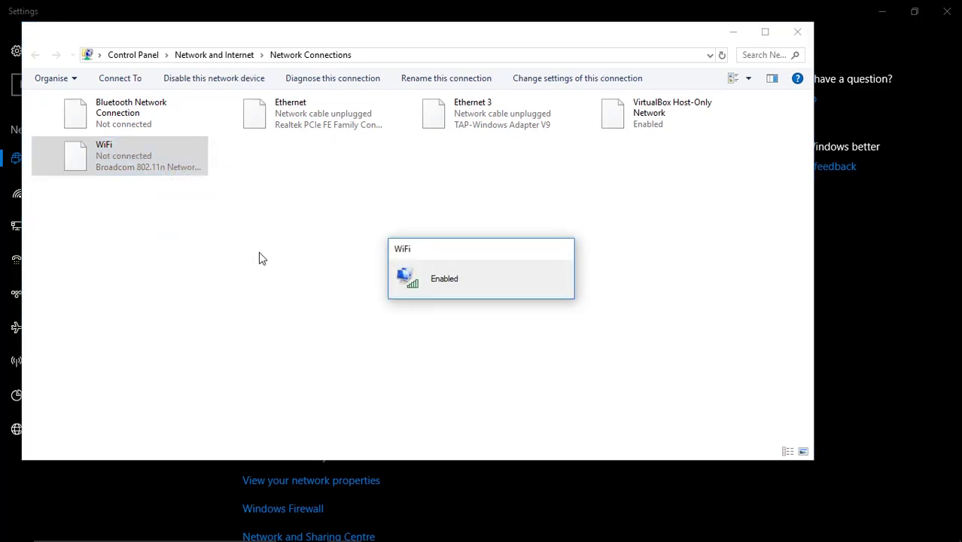
# Step: Close the network windows and open Windows Defender Firewall's status page via a 'firew' search
pyautogui.click(796, 33)
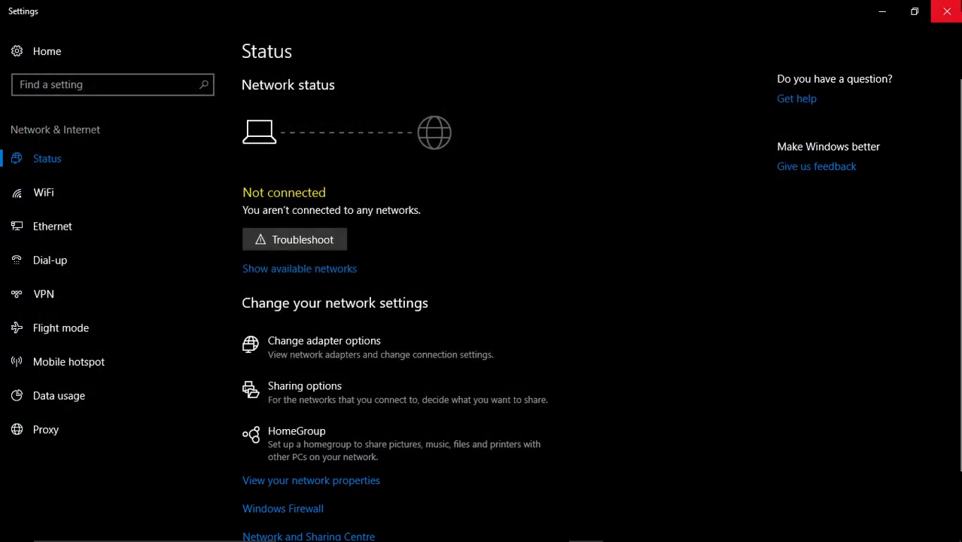
pyautogui.click(947, 10)
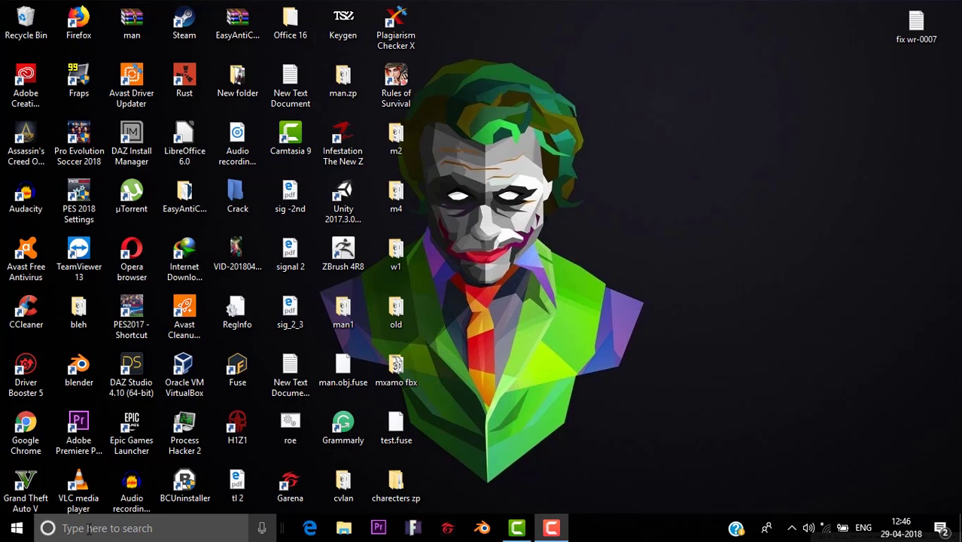
pyautogui.click(89, 529)
pyautogui.write('fi')
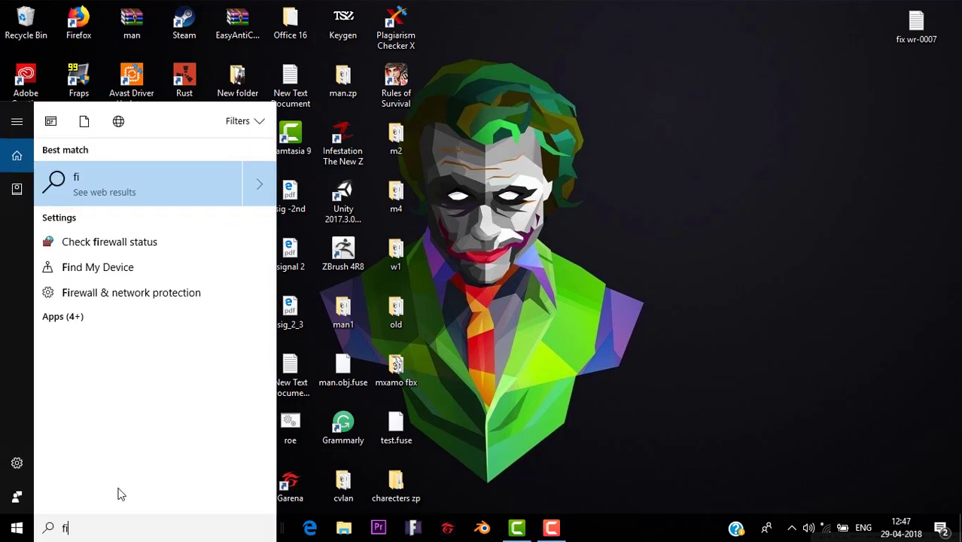
pyautogui.write('rew')
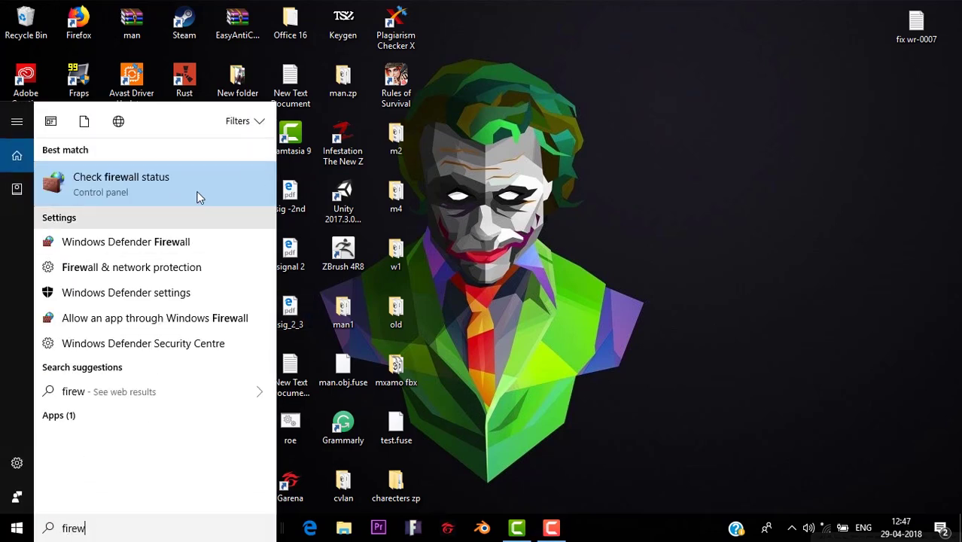
pyautogui.click(139, 184)
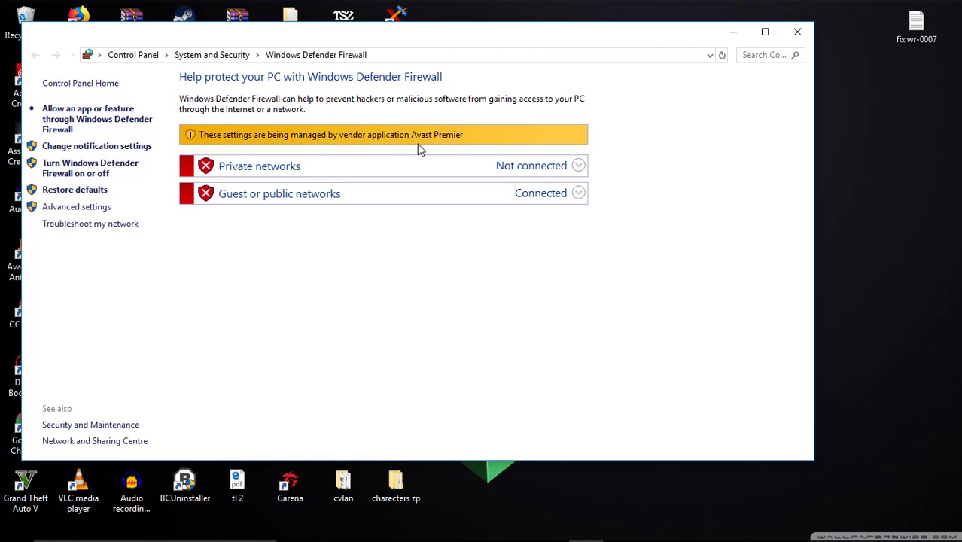
# Step: Open Avast Premier from the tray, review its Protection > Firewall page, then minimize it
pyautogui.click(738, 37)
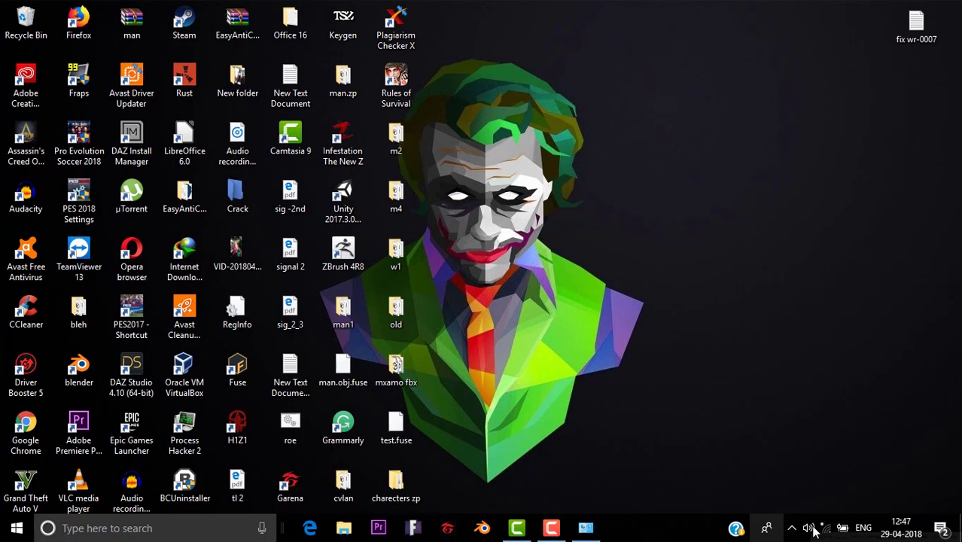
pyautogui.click(790, 527)
pyautogui.click(778, 471)
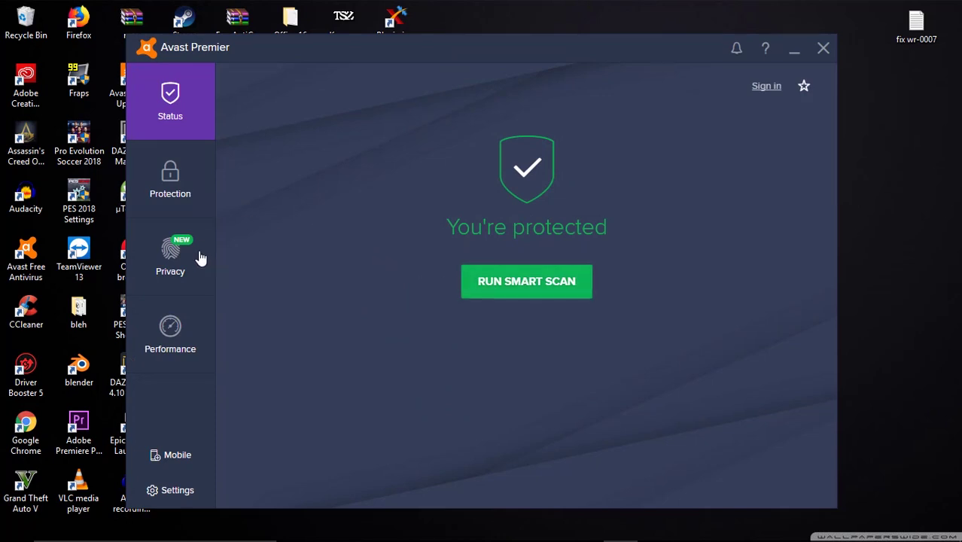
pyautogui.click(191, 208)
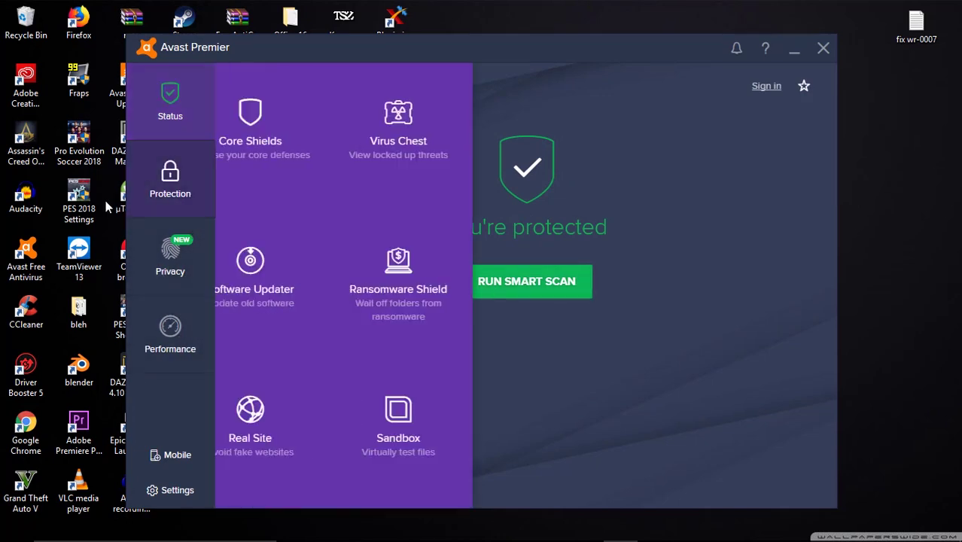
pyautogui.click(319, 442)
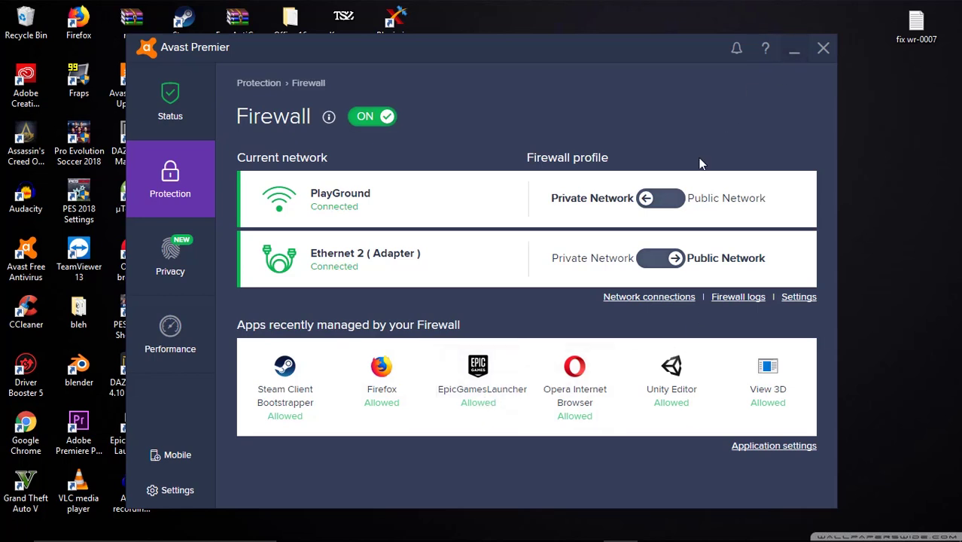
pyautogui.click(796, 51)
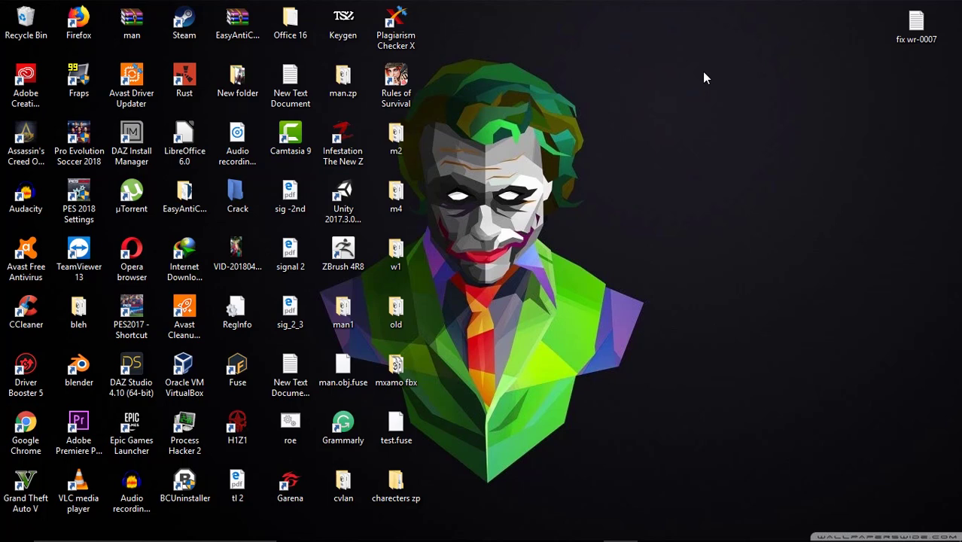
# Step: Browse Program Files (x86) to Epic Games\Launcher\Engine\Binaries\Win64
pyautogui.hotkey('alt', 'Tab')
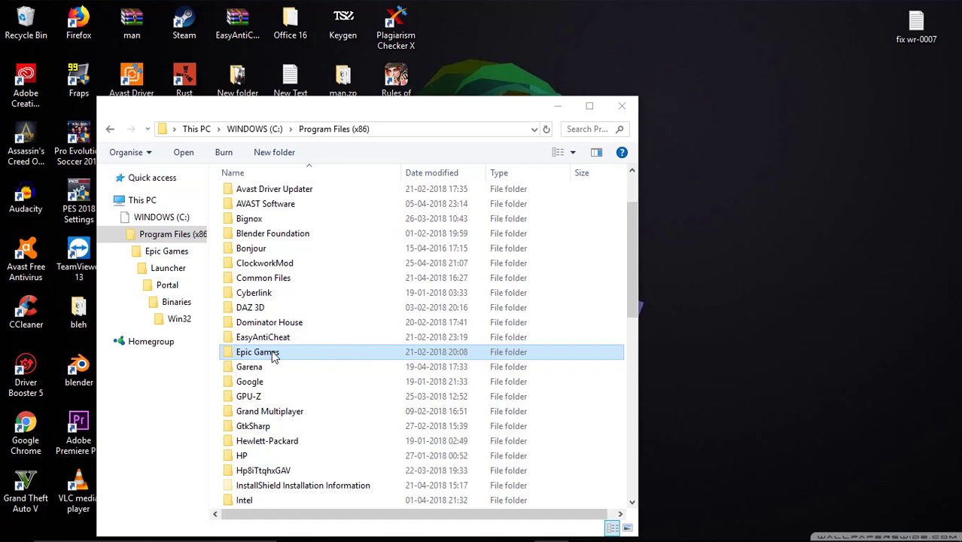
pyautogui.doubleClick(271, 351)
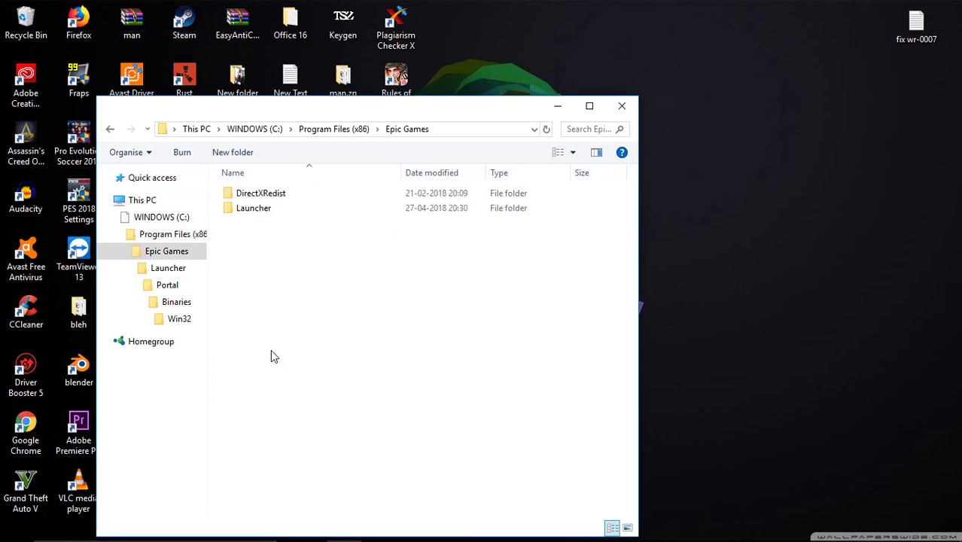
pyautogui.doubleClick(273, 208)
pyautogui.doubleClick(260, 207)
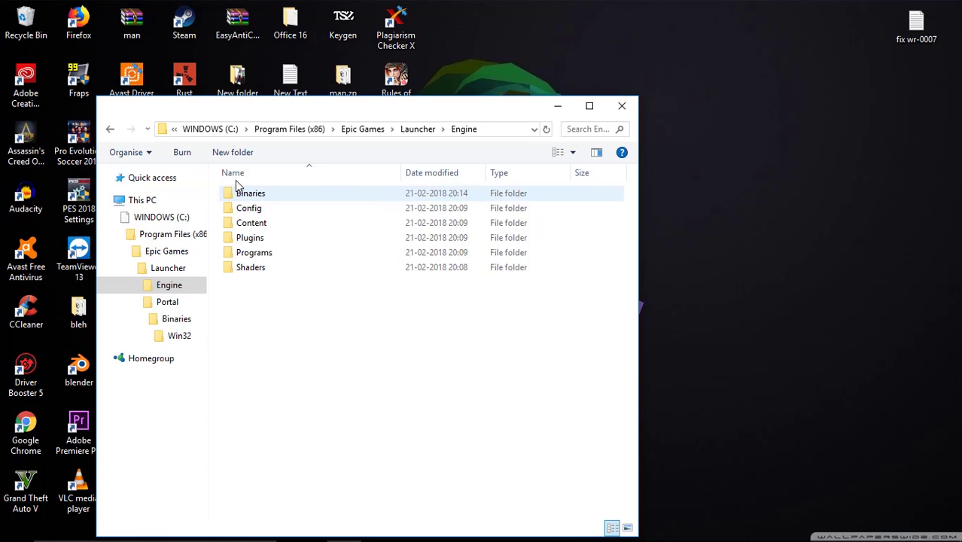
pyautogui.click(251, 194)
pyautogui.doubleClick(250, 194)
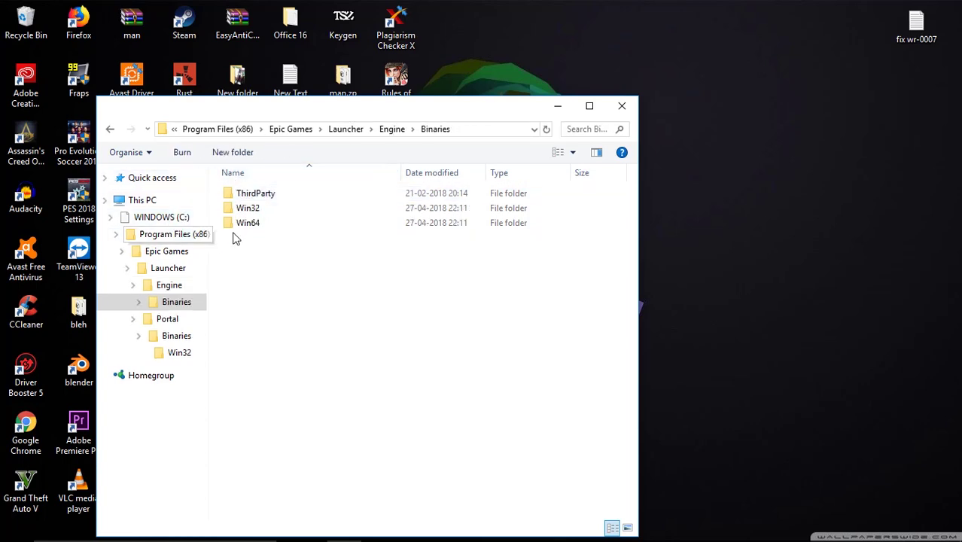
pyautogui.click(255, 227)
pyautogui.doubleClick(255, 226)
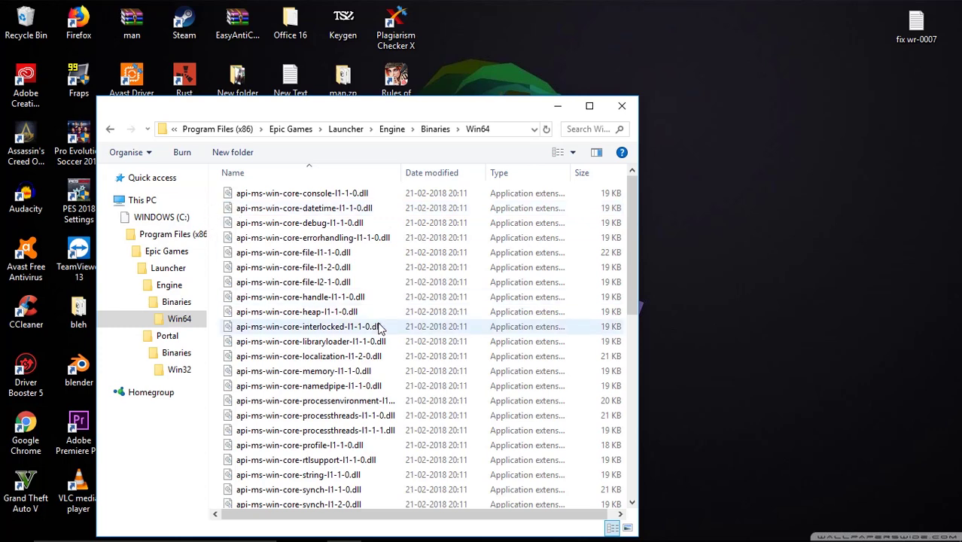
pyautogui.scroll(-7, 387, 325)
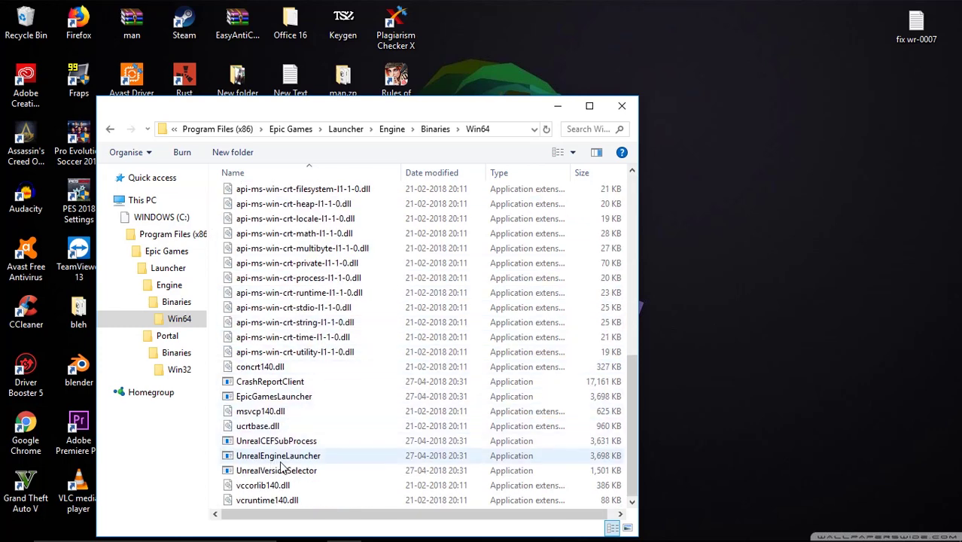
# Step: Create a shortcut to UnrealEngineLauncher and minimize File Explorer
pyautogui.click(299, 458)
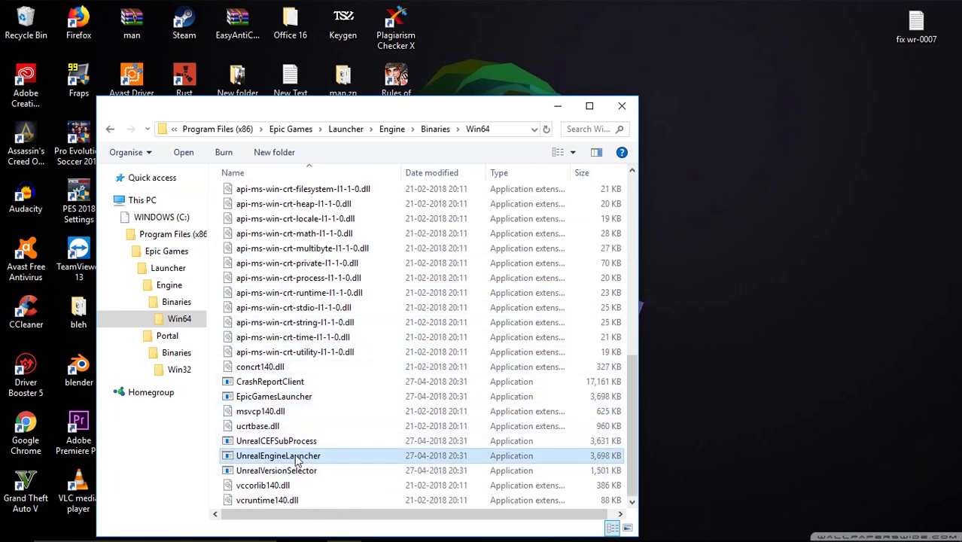
pyautogui.rightClick(332, 459)
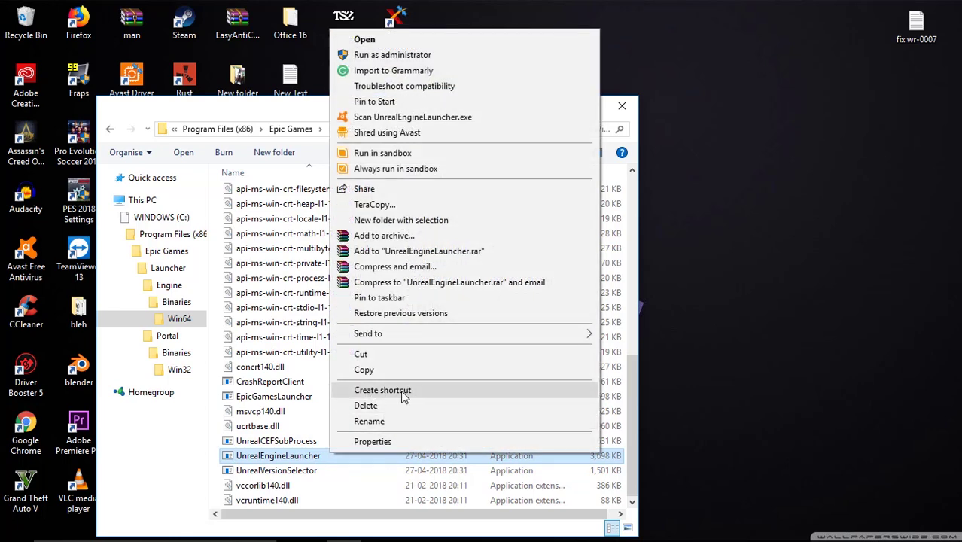
pyautogui.click(715, 398)
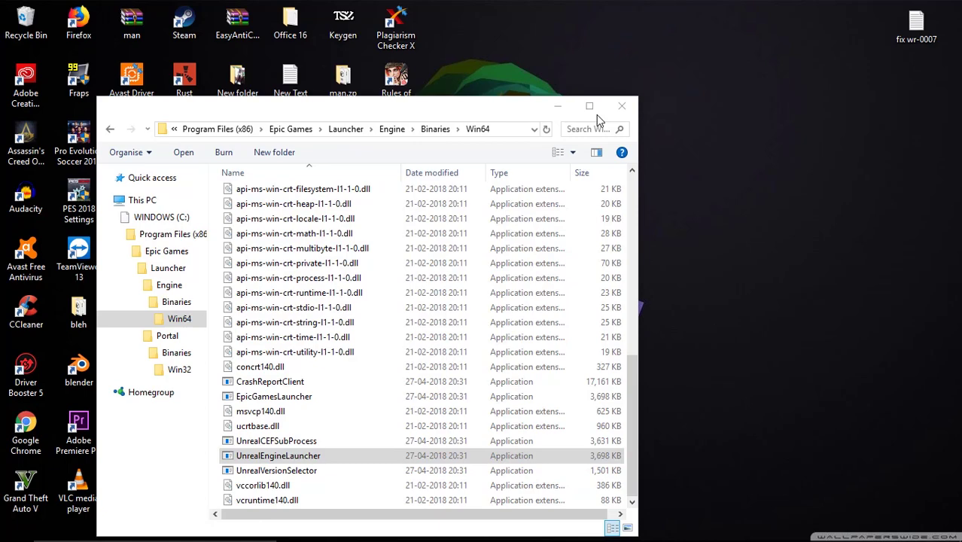
pyautogui.click(553, 105)
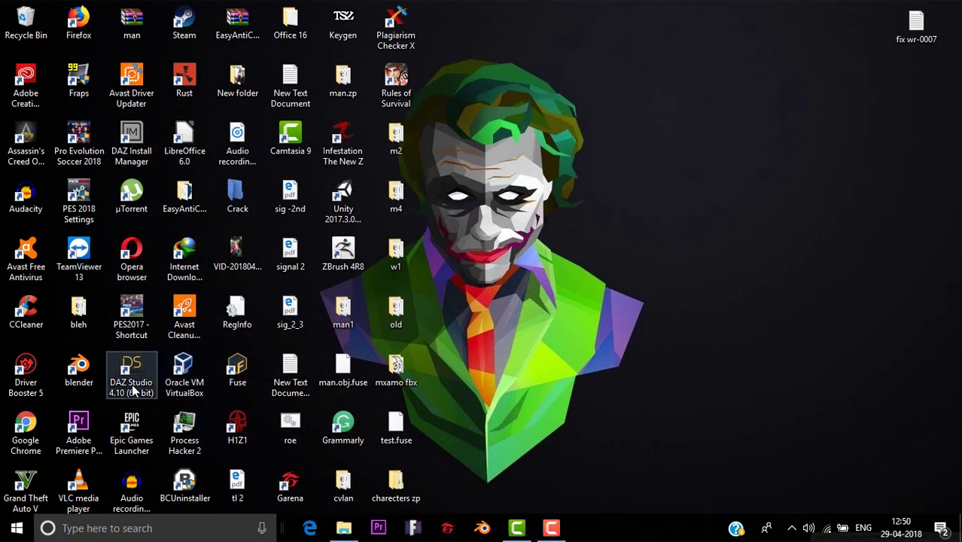
# Step: Append -http=wininet to the Epic Games Launcher shortcut's target and save with administrator permission
pyautogui.rightClick(138, 444)
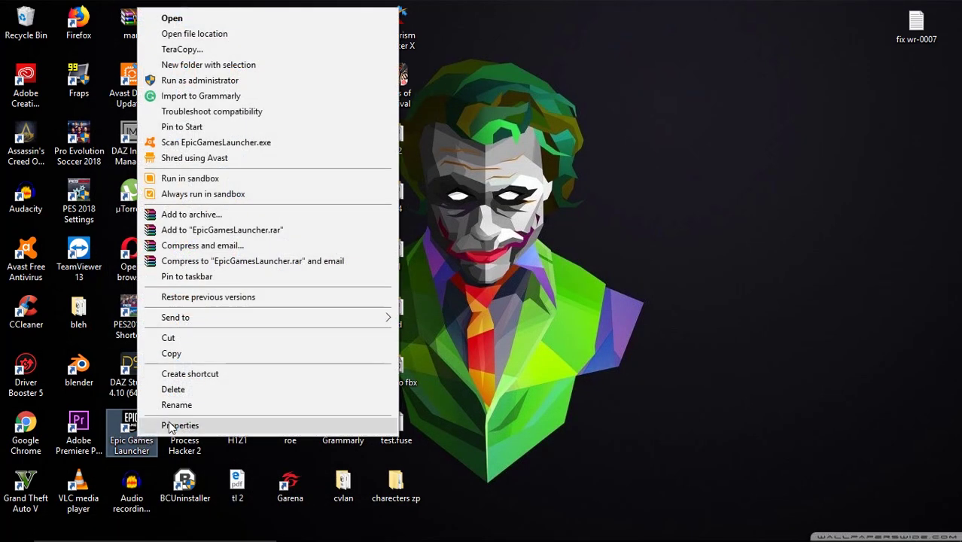
pyautogui.click(167, 485)
pyautogui.click(376, 288)
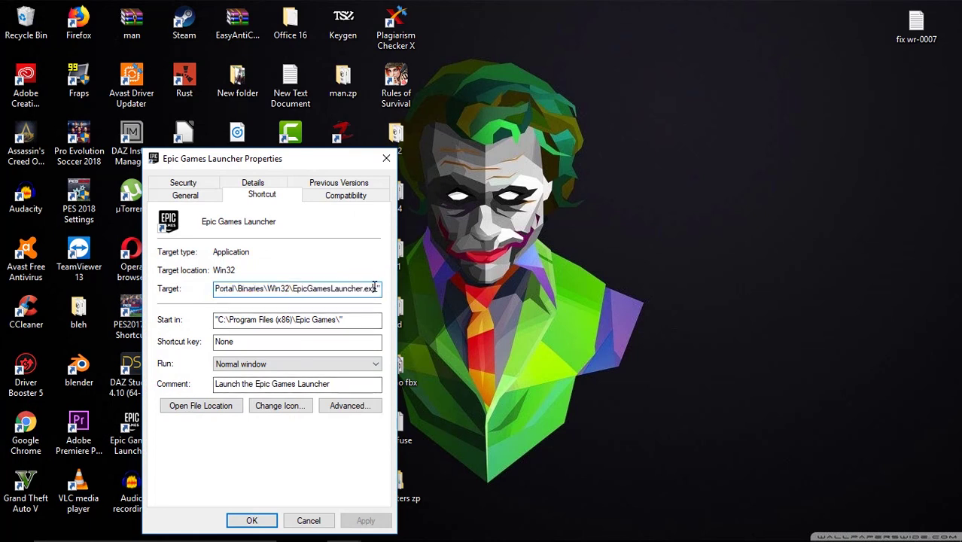
pyautogui.press('End')
pyautogui.write('-')
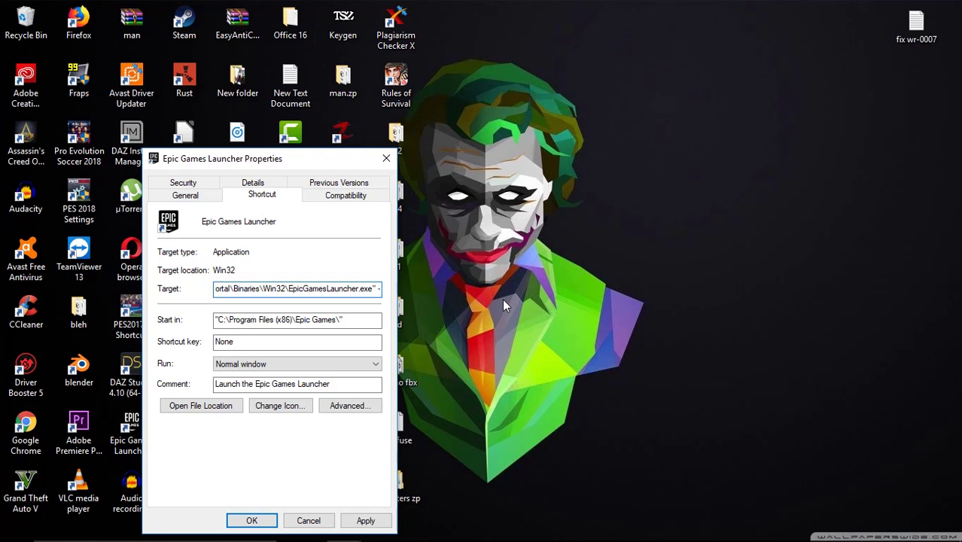
pyautogui.write('h')
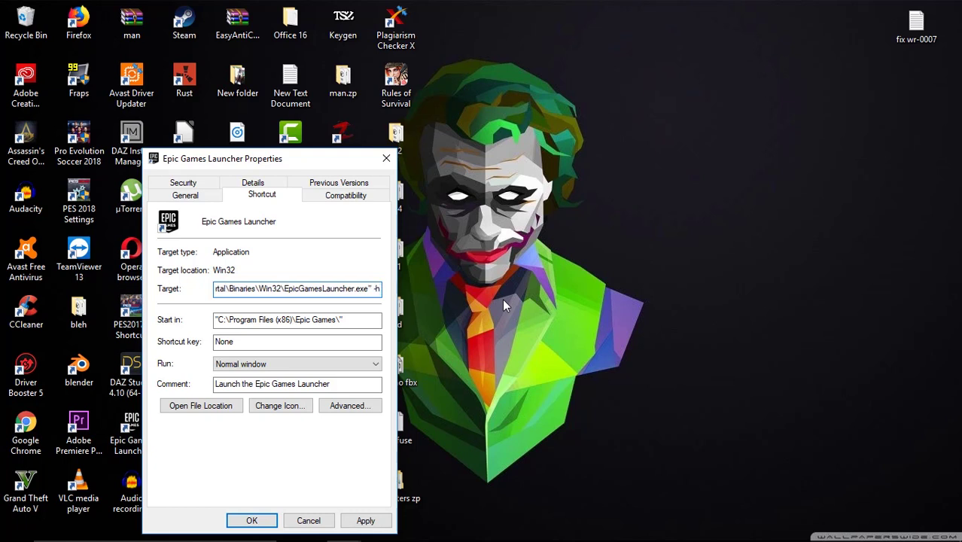
pyautogui.write('ttp')
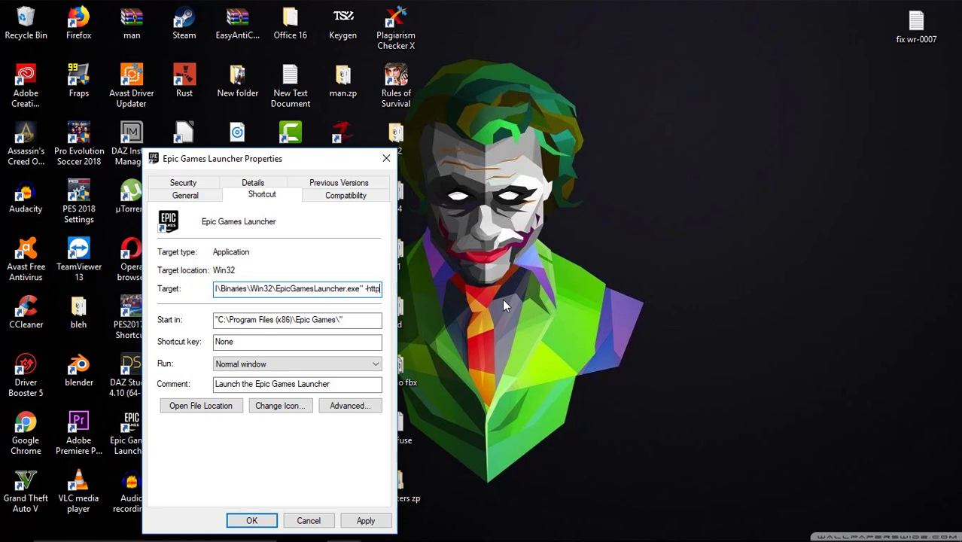
pyautogui.write('=win')
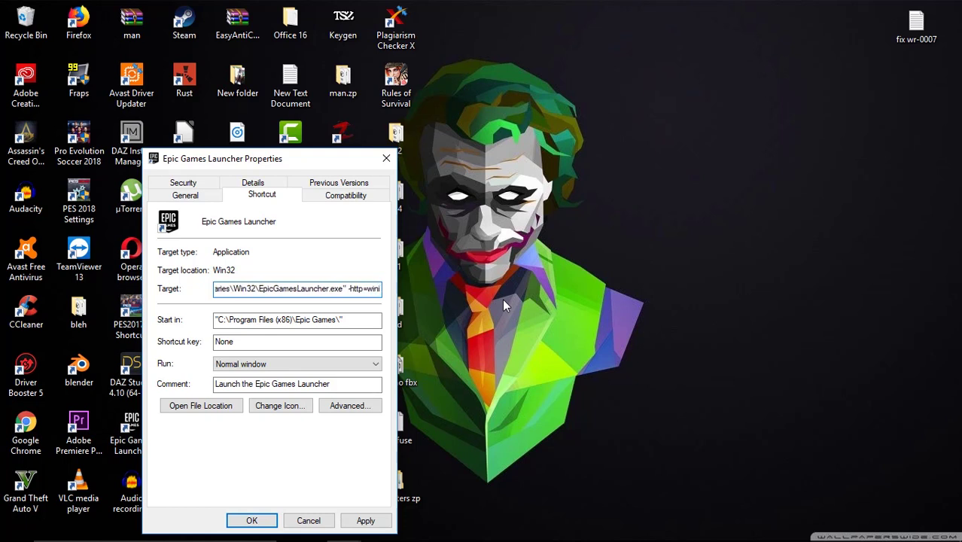
pyautogui.write('inet')
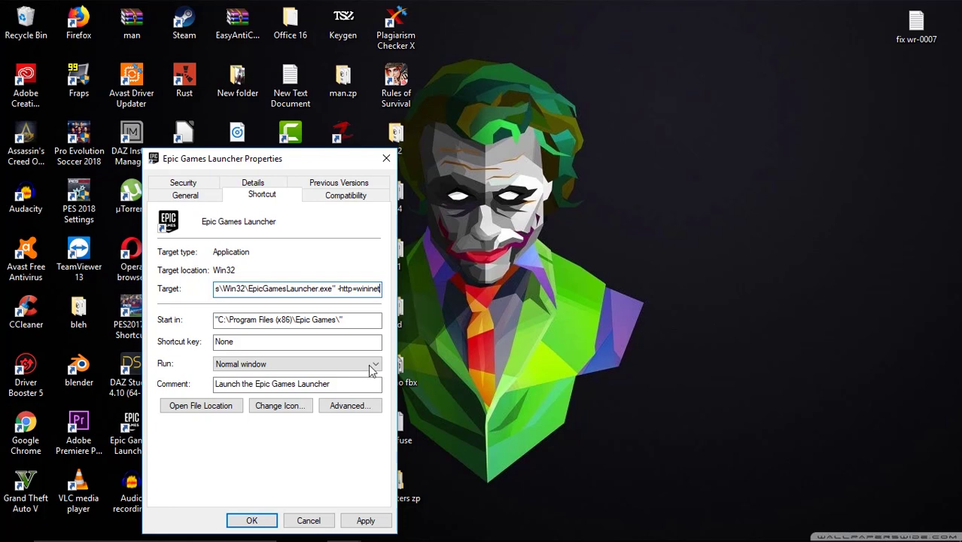
pyautogui.click(365, 520)
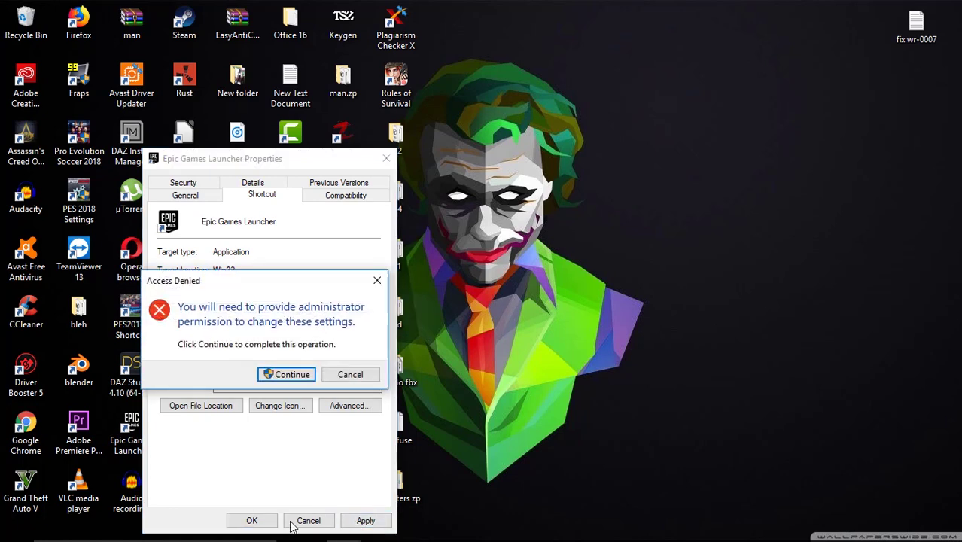
pyautogui.click(297, 374)
pyautogui.click(251, 519)
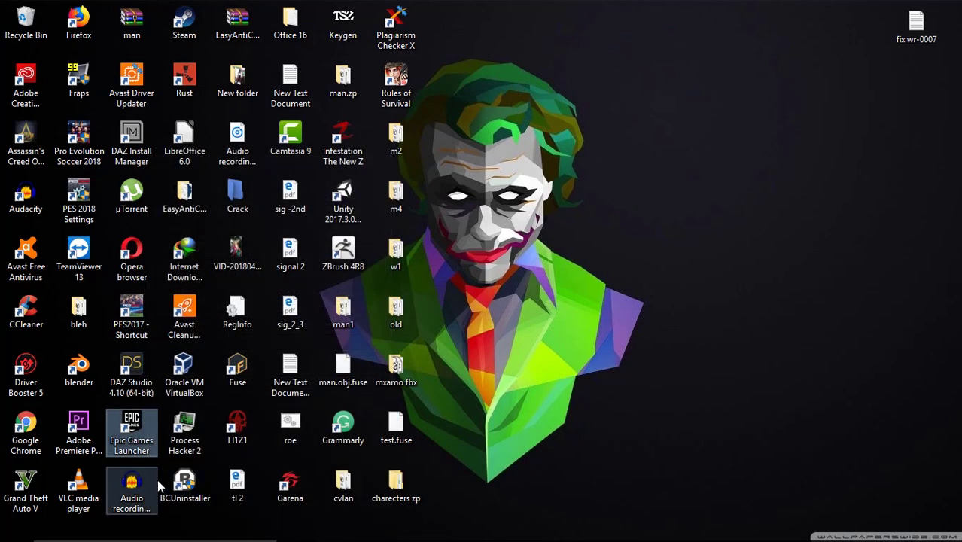
# Step: Open the fix wr-0007 notes file from the desktop in Notepad
pyautogui.click(753, 301)
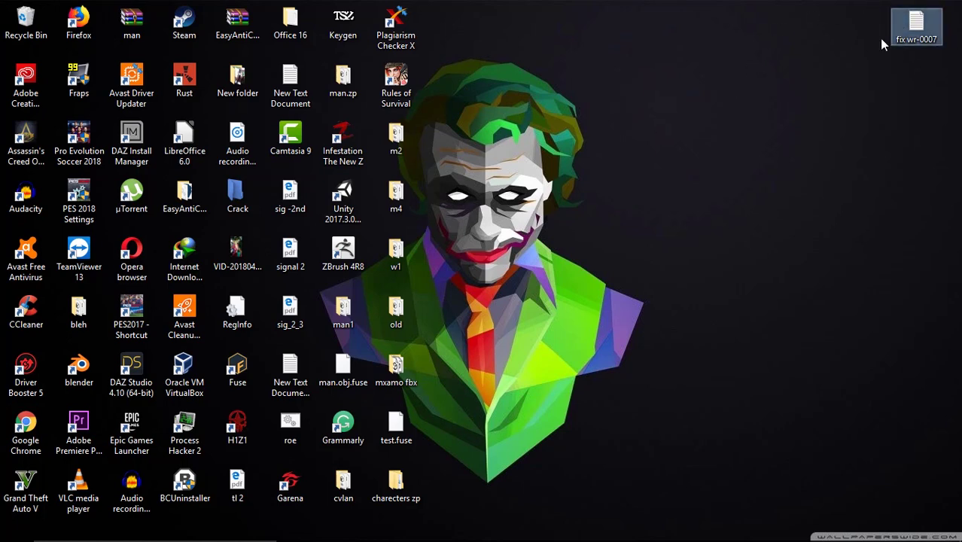
pyautogui.doubleClick(917, 34)
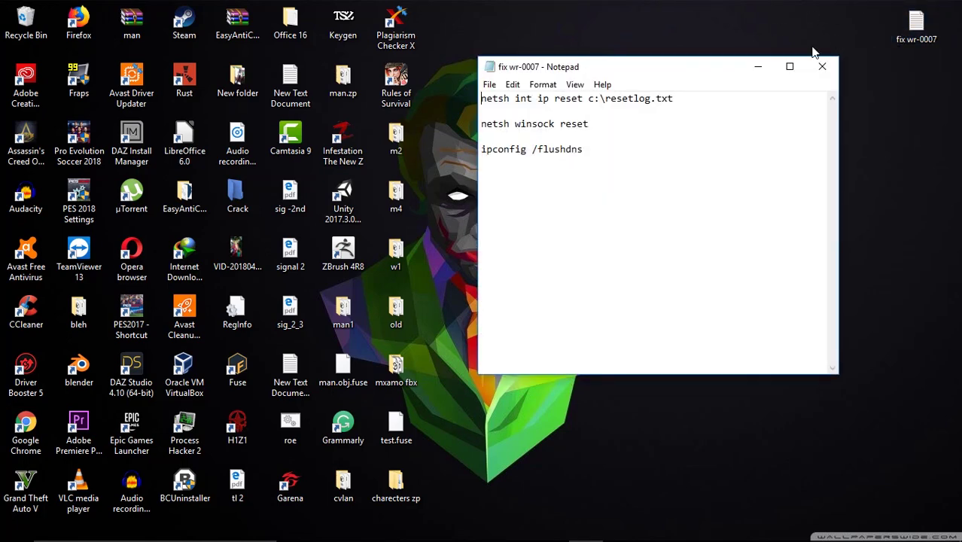
pyautogui.click(757, 68)
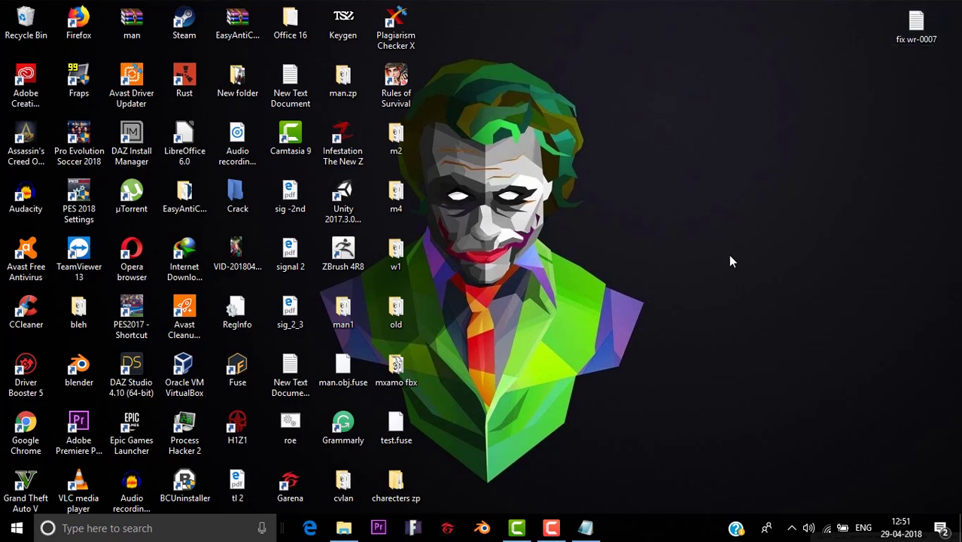
pyautogui.click(586, 528)
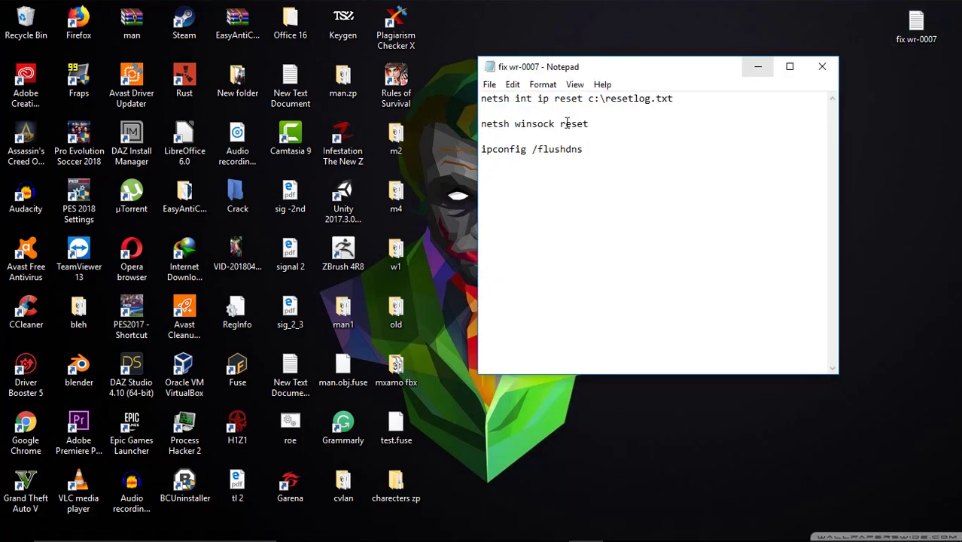
# Step: Run Command Prompt as administrator beside the notes and select the netsh int ip reset line
pyautogui.click(106, 527)
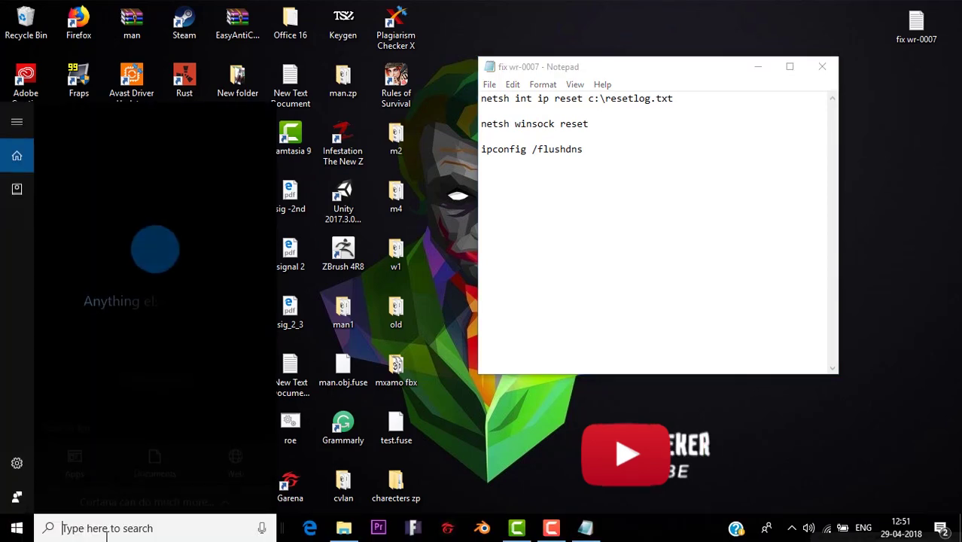
pyautogui.write('c')
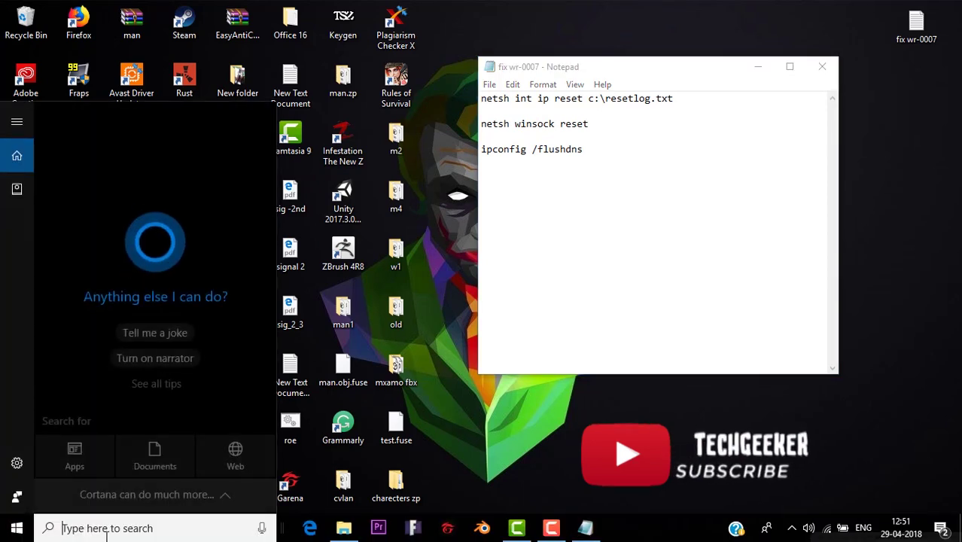
pyautogui.write('md')
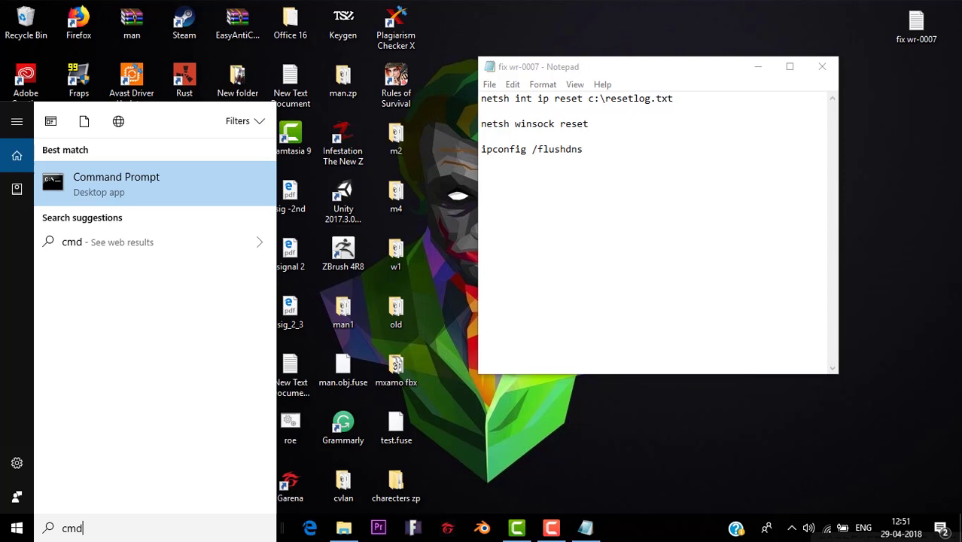
pyautogui.rightClick(172, 188)
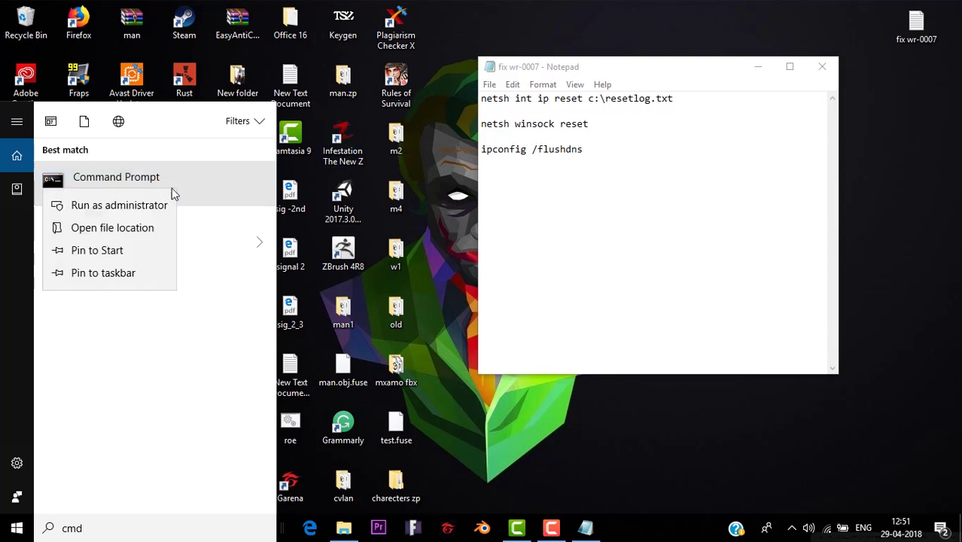
pyautogui.click(128, 209)
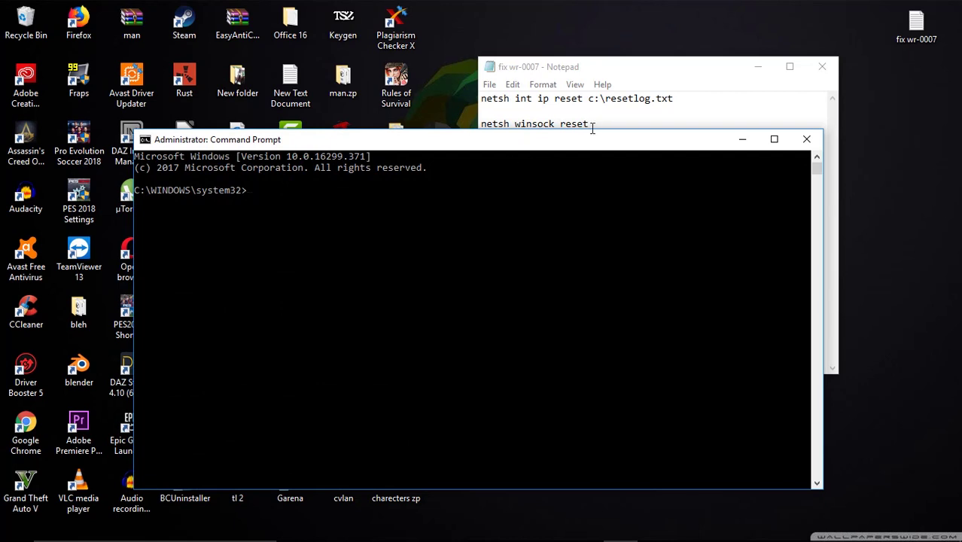
pyautogui.moveTo(554, 140); pyautogui.dragTo(561, 194)
pyautogui.moveTo(677, 100); pyautogui.dragTo(471, 109)
pyautogui.hotkey('ctrl', 'c')
# Step: Paste and run netsh int ip reset c:\resetlog.txt in the administrator console
pyautogui.click(297, 255)
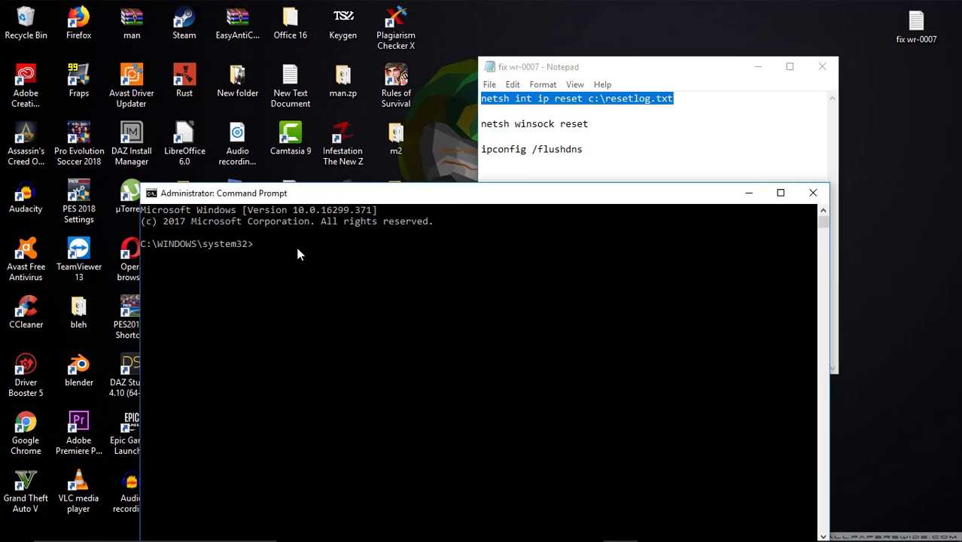
pyautogui.click(266, 246)
pyautogui.hotkey('ctrl', 'v')
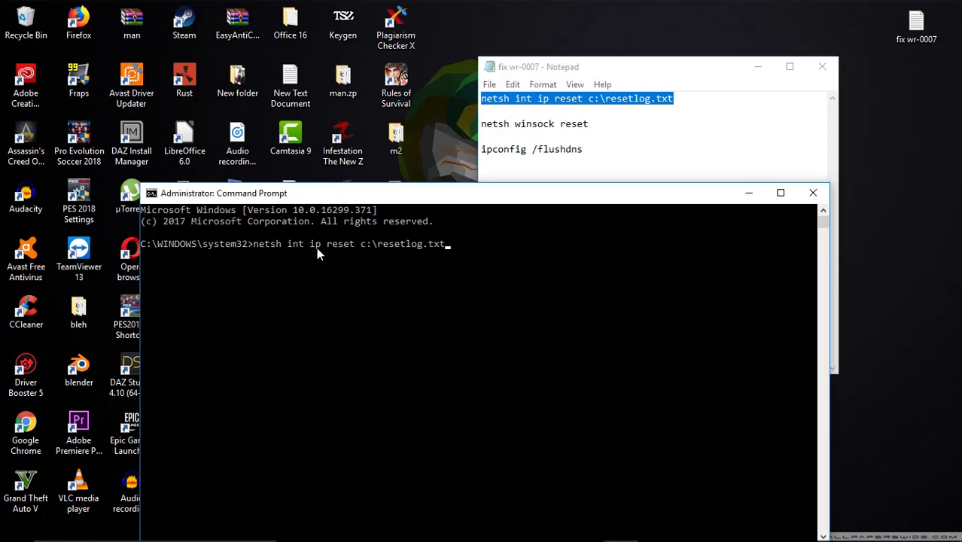
pyautogui.press('Return')
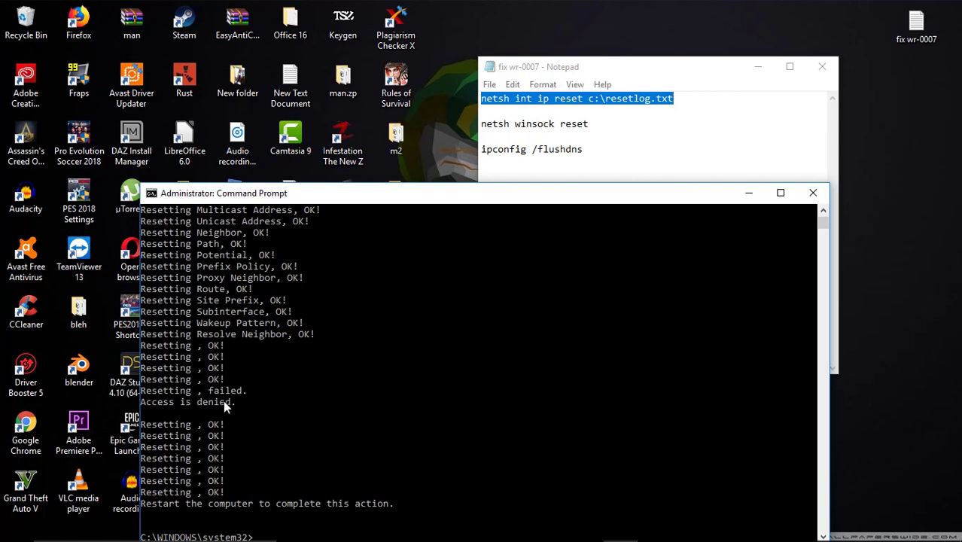
# Step: Select the netsh winsock reset line in the Notepad notes
pyautogui.moveTo(461, 197); pyautogui.dragTo(449, 158)
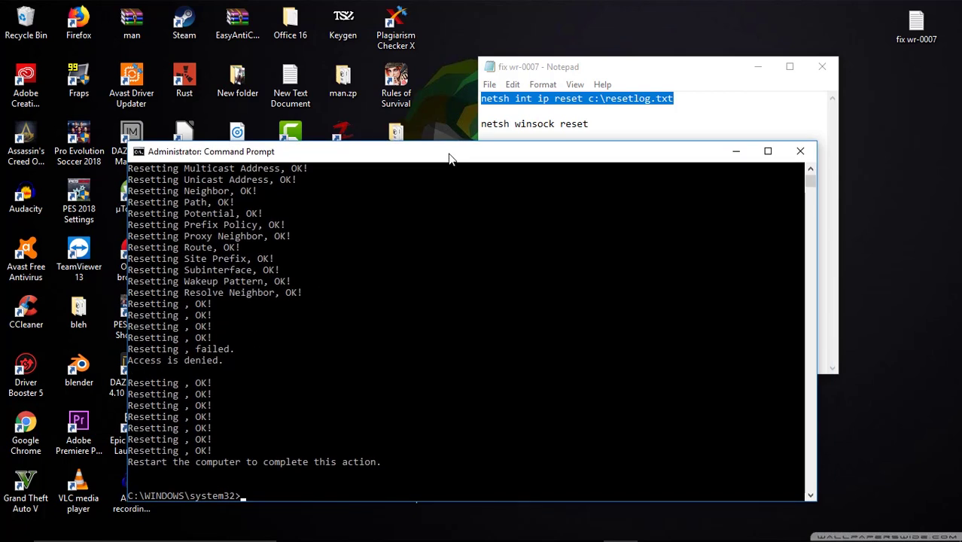
pyautogui.click(598, 124)
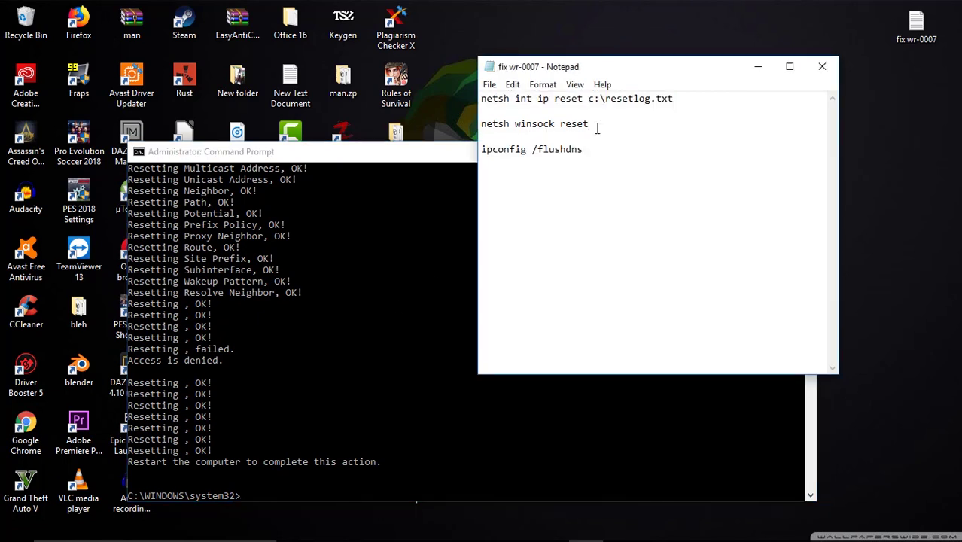
pyautogui.moveTo(591, 124); pyautogui.dragTo(480, 125)
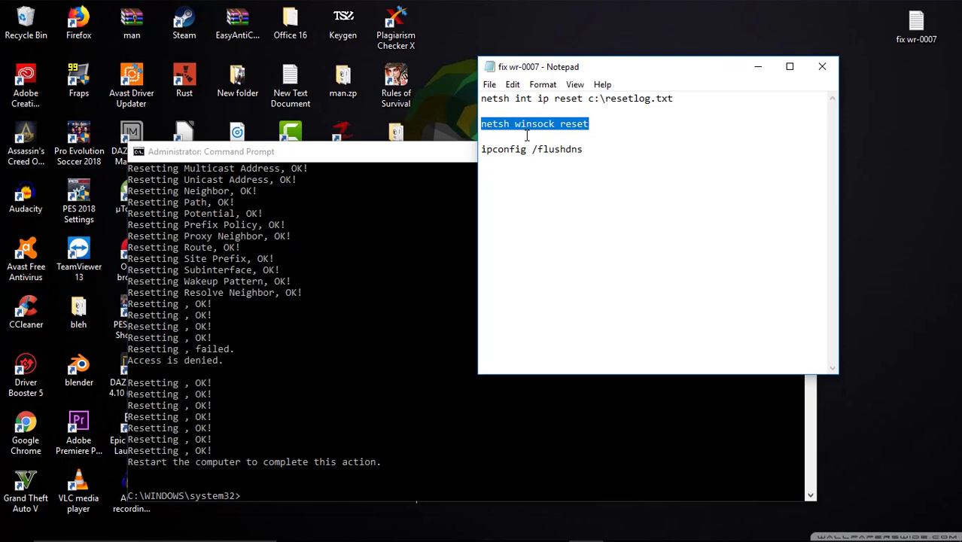
# Step: Paste and run netsh winsock reset, then select the ipconfig /flushdns line in the notes
pyautogui.click(432, 155)
pyautogui.click(273, 486)
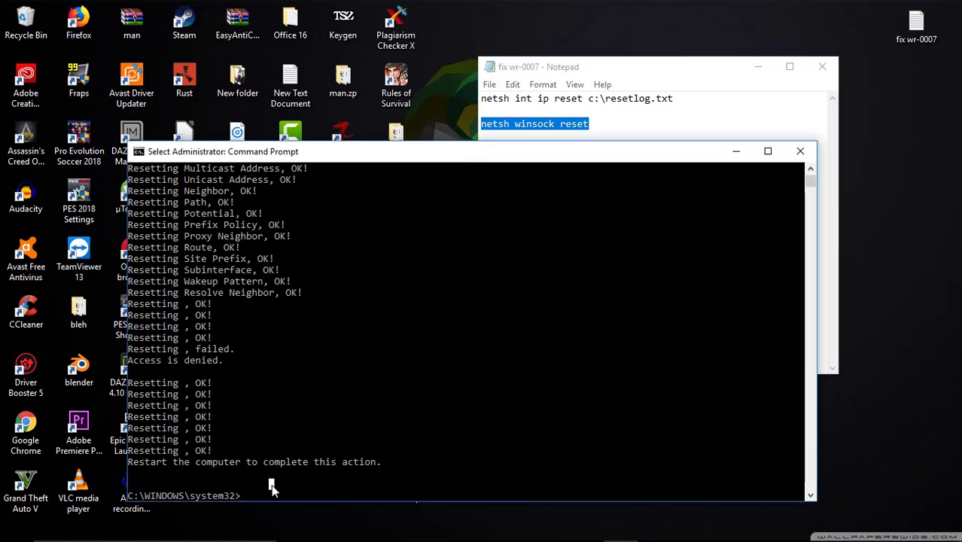
pyautogui.rightClick(279, 489)
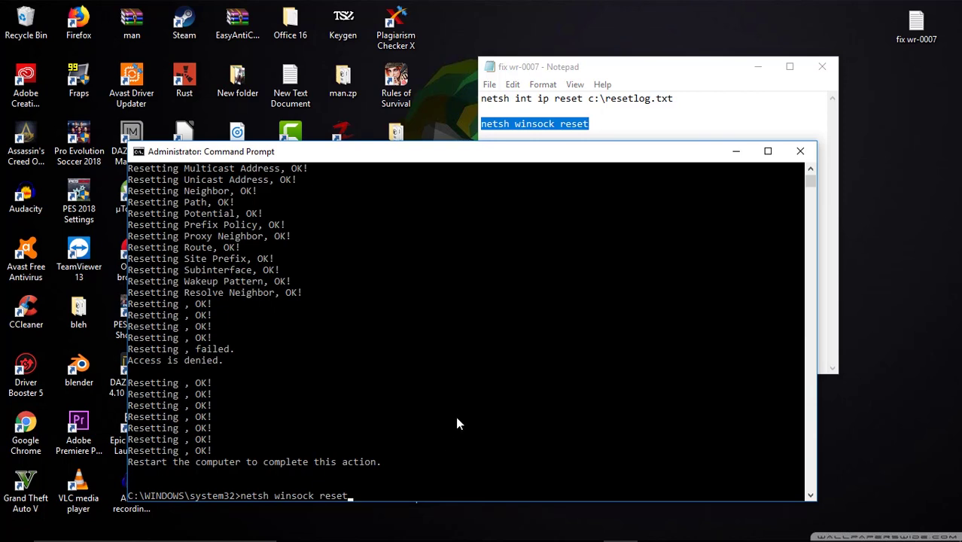
pyautogui.press('Return')
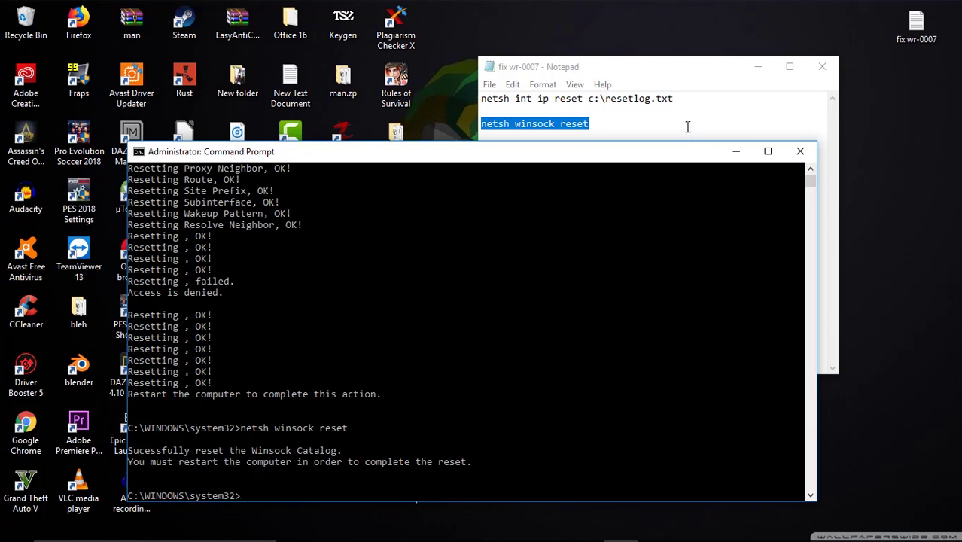
pyautogui.click(684, 72)
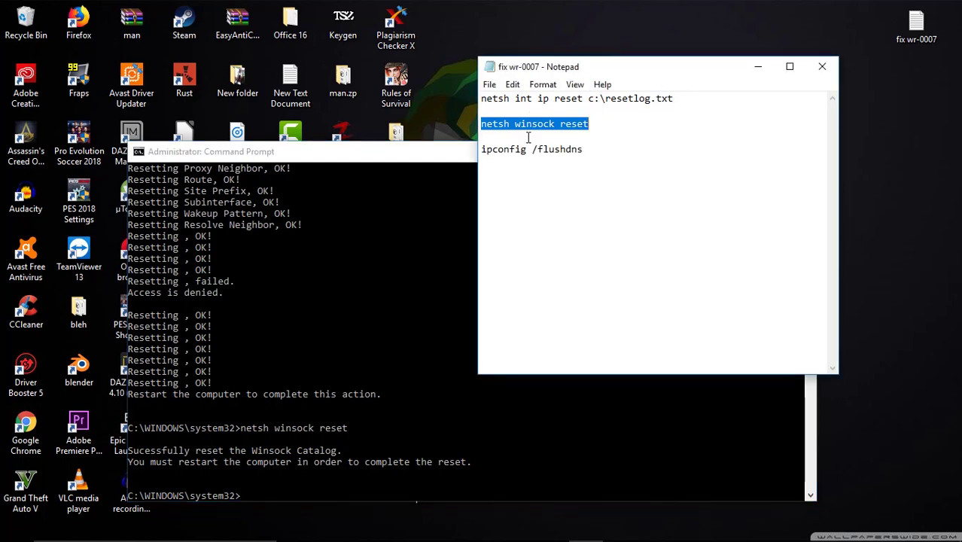
pyautogui.moveTo(595, 153); pyautogui.dragTo(458, 154)
pyautogui.hotkey('ctrl', 'c')
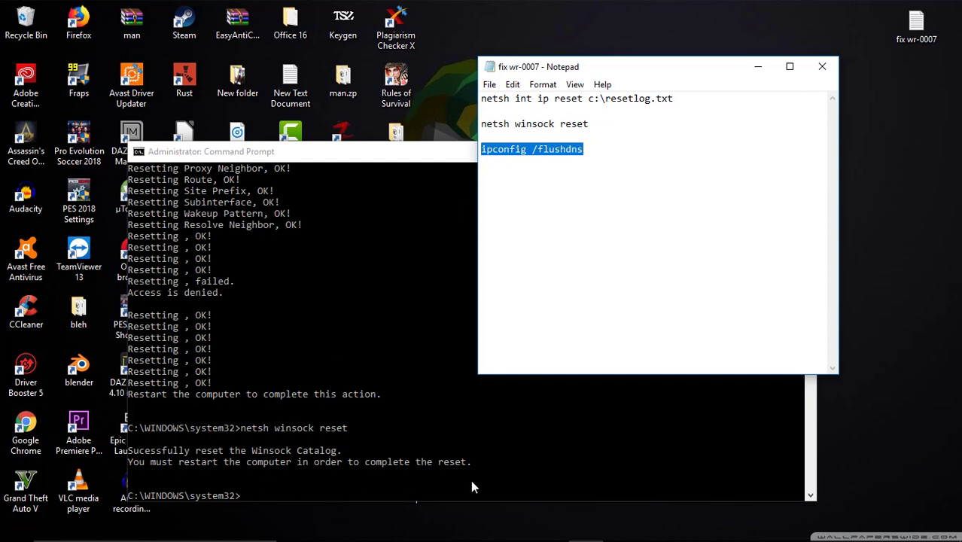
# Step: Paste and run ipconfig /flushdns in the administrator console
pyautogui.click(246, 494)
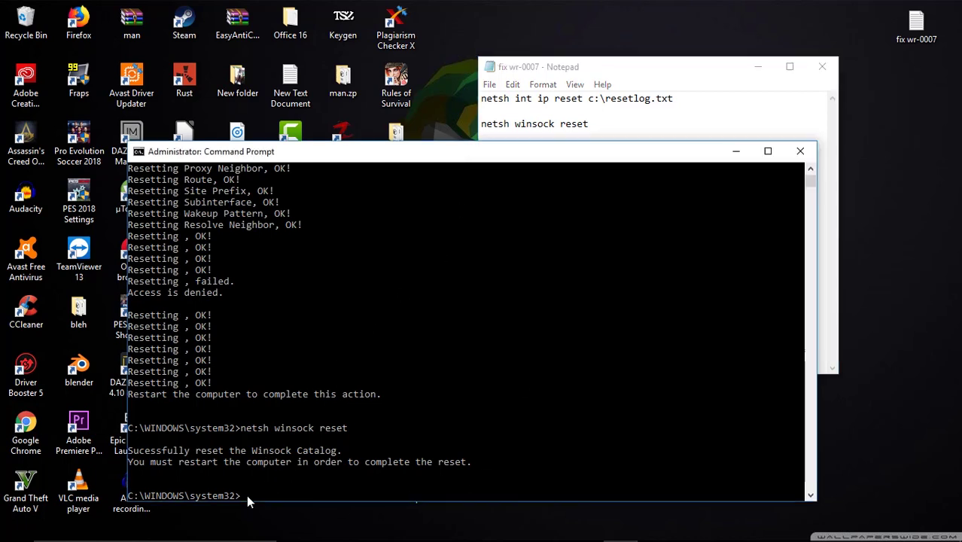
pyautogui.rightClick(356, 462)
pyautogui.press('Return')
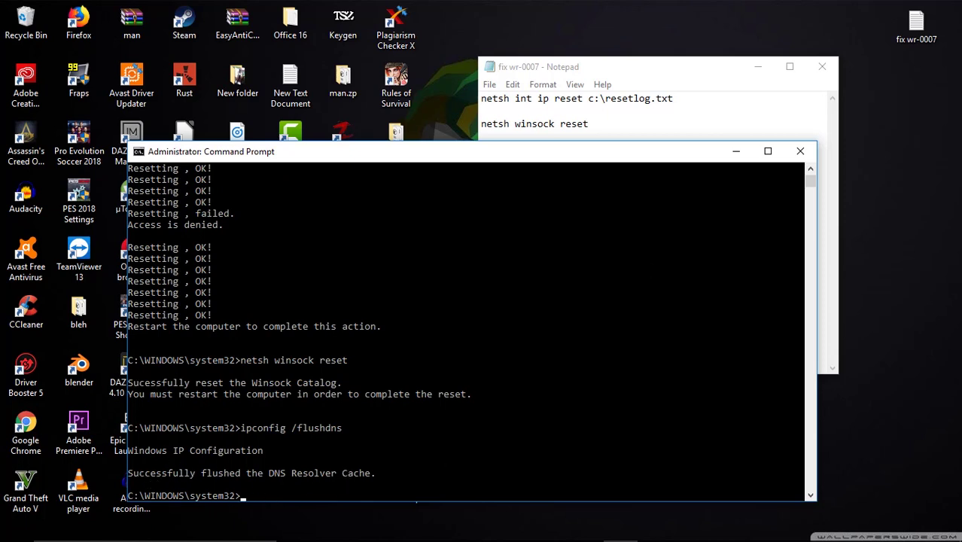
pyautogui.click(16, 527)
# Step: Close the admin Command Prompt, minimize Notepad, and start the Epic Games Launcher from its desktop icon
pyautogui.click(18, 499)
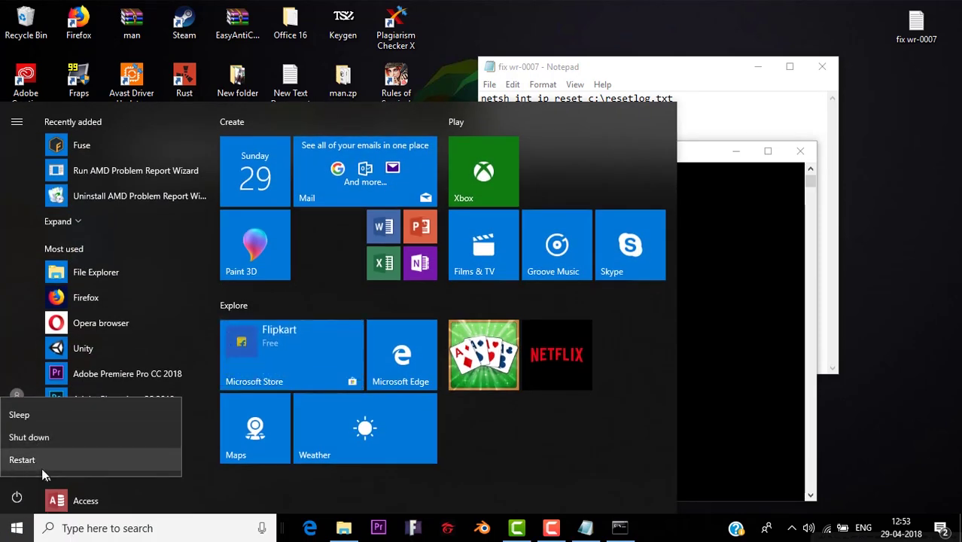
pyautogui.press('Escape')
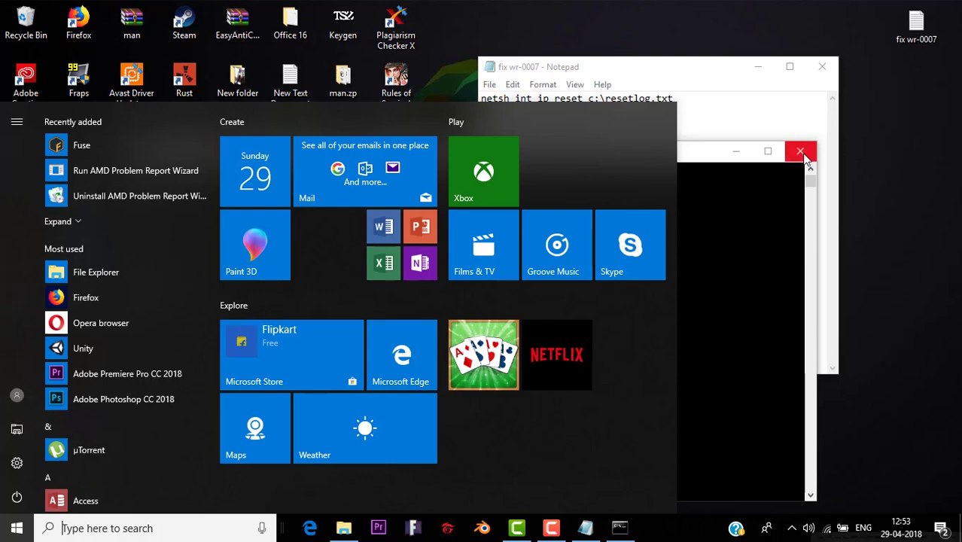
pyautogui.click(800, 151)
pyautogui.click(756, 67)
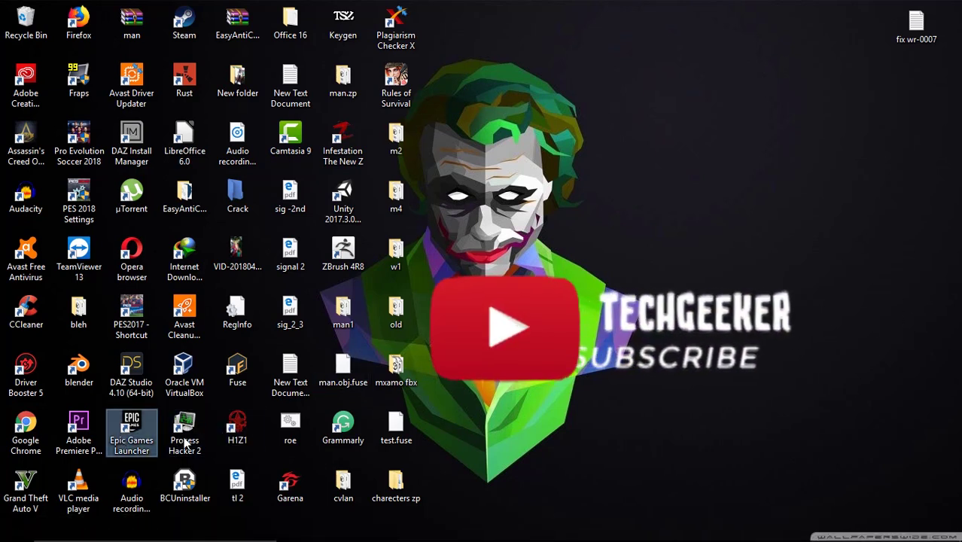
pyautogui.doubleClick(132, 435)
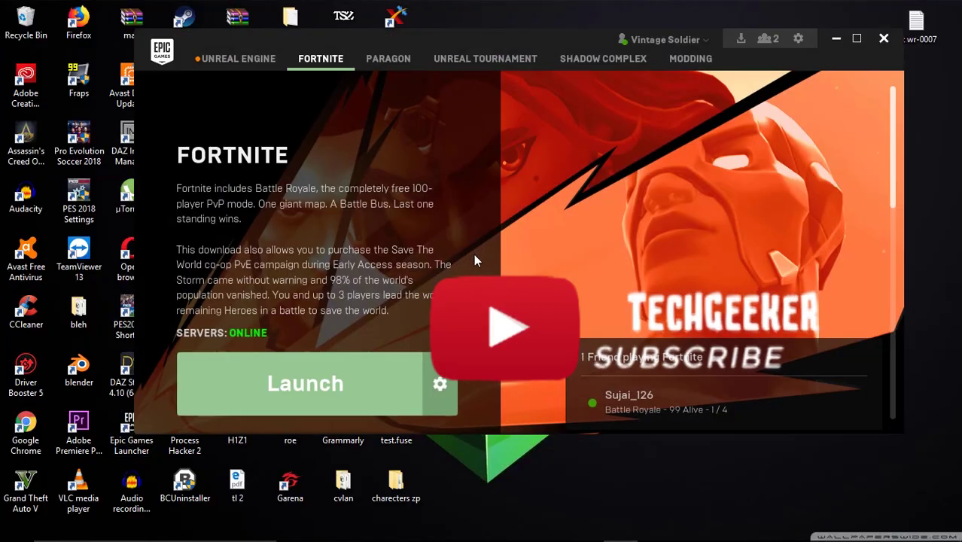